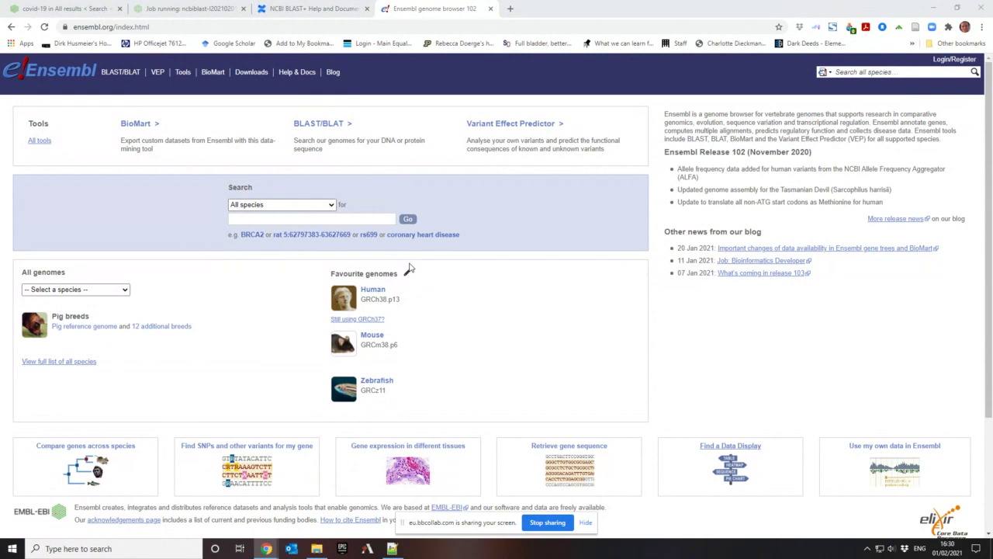
- Look through the searchable species list, keep All species, and open the Human GRCh38.p13 home page
left_click(302, 204)
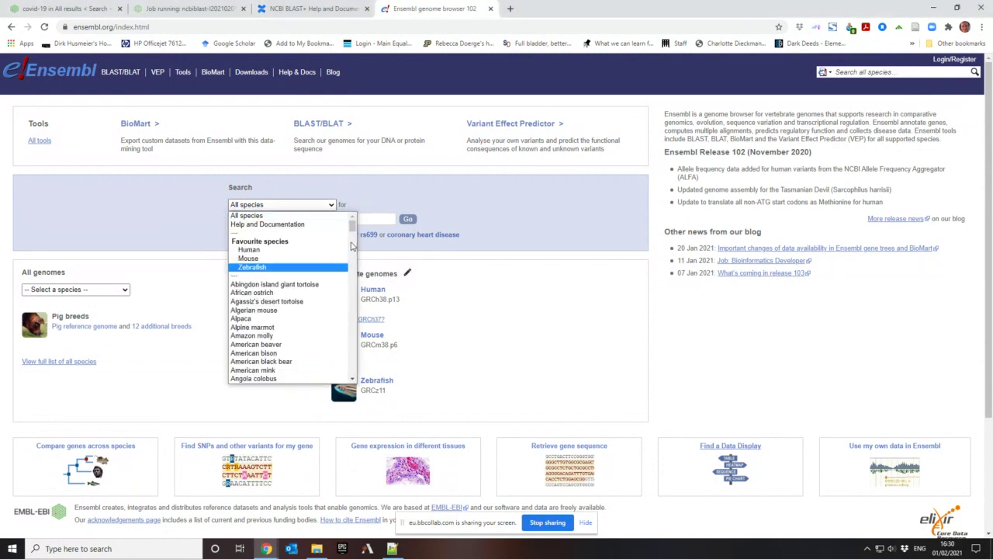
mouse_move(355, 231)
left_mouse_down()
mouse_move(353, 384)
mouse_move(362, 216)
left_mouse_up()
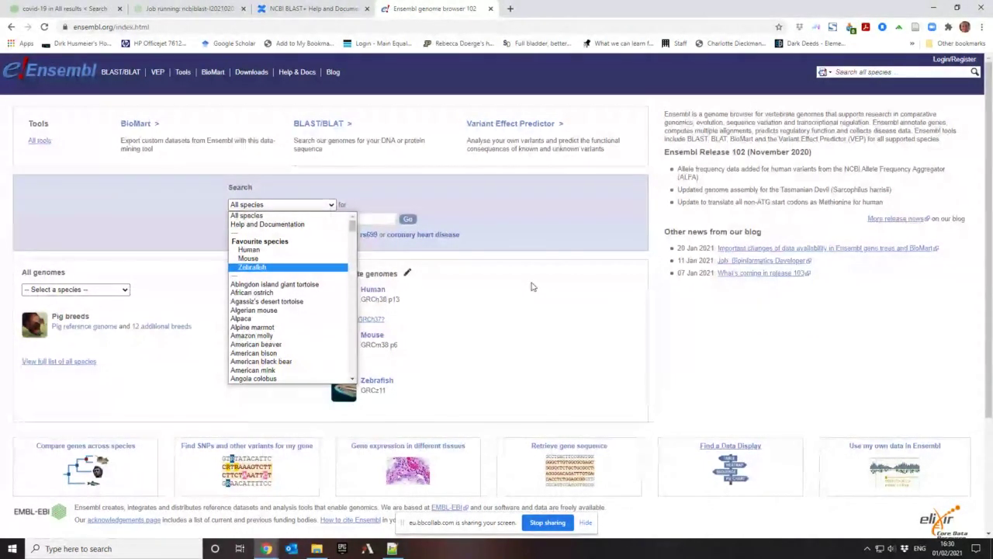
left_click(496, 214)
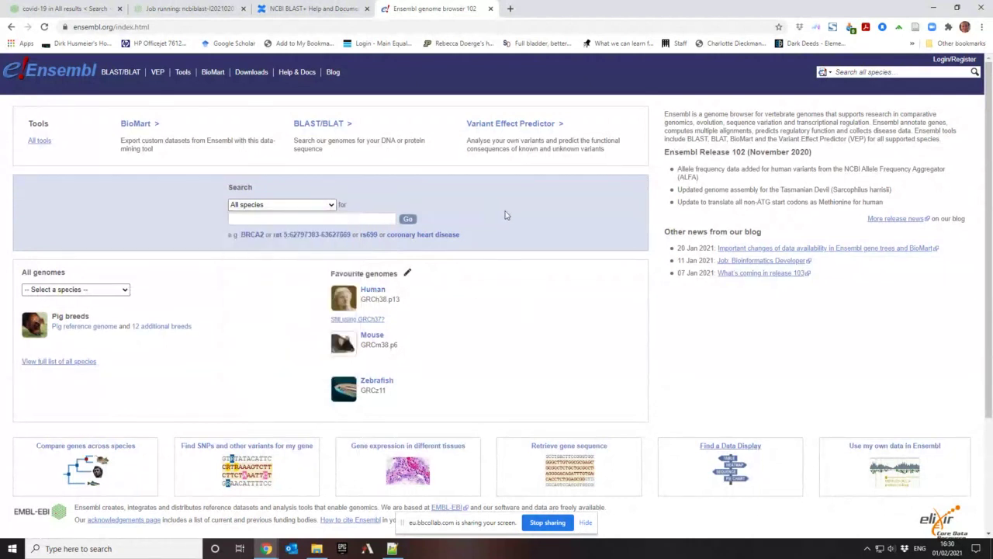
left_click(373, 289)
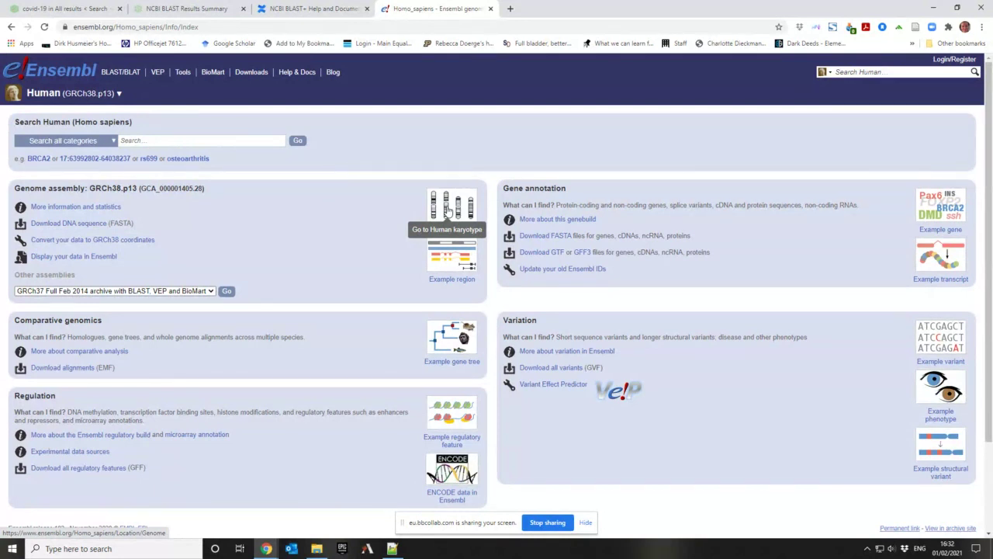
- Open the Human whole-genome karyotype view from the Genome assembly panel's karyotype image
left_click(448, 211)
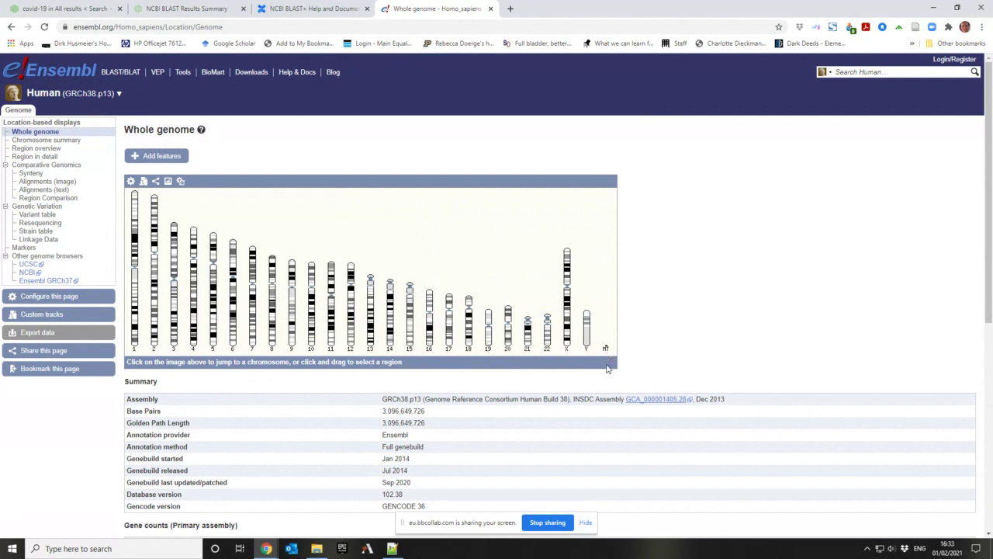
- Scroll through the GRCh38.p13 Summary and Gene counts tables (20,448 coding genes) to the footer
scroll(596, 395, "down", 1)
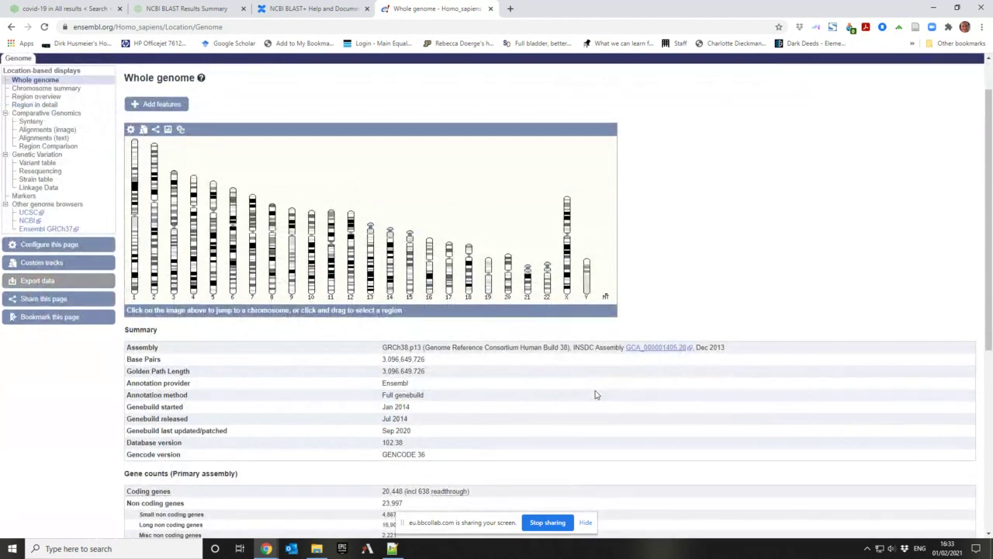
scroll(596, 395, "down", 1)
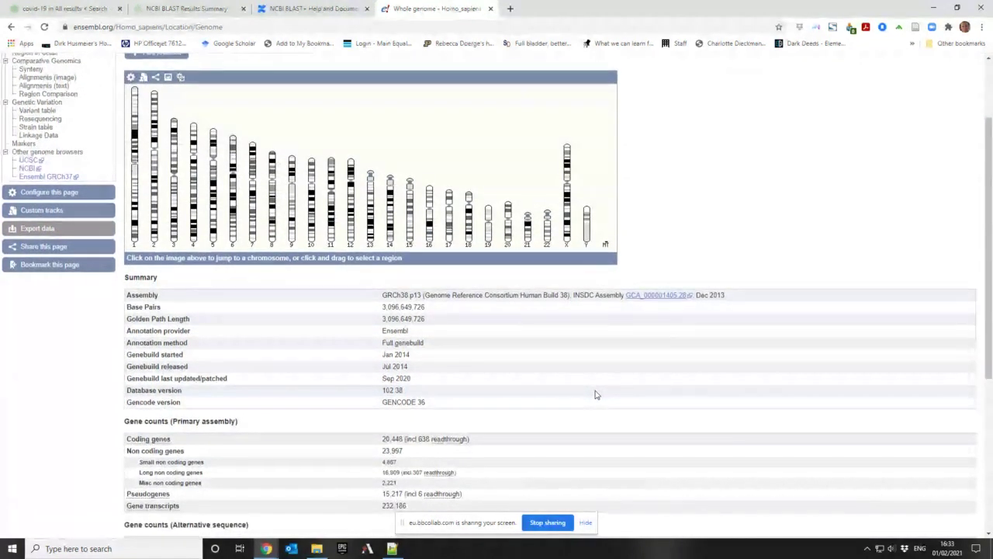
scroll(596, 394, "down", 1)
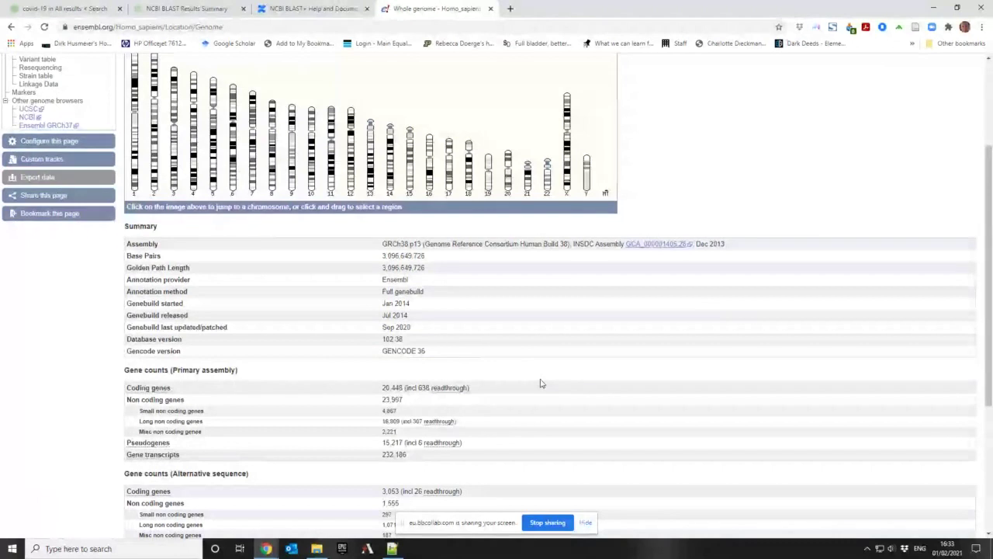
scroll(542, 384, "down", 1)
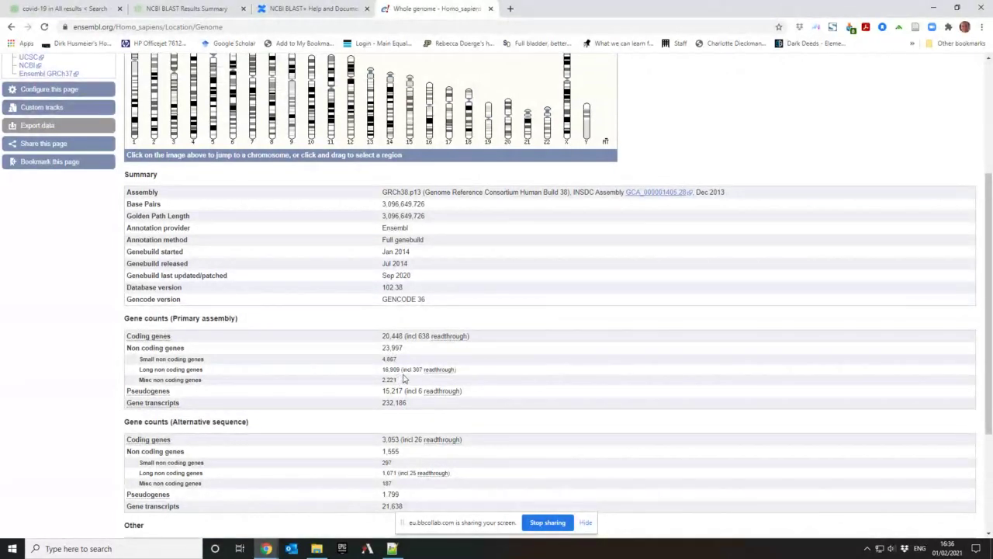
scroll(410, 371, "down", 3)
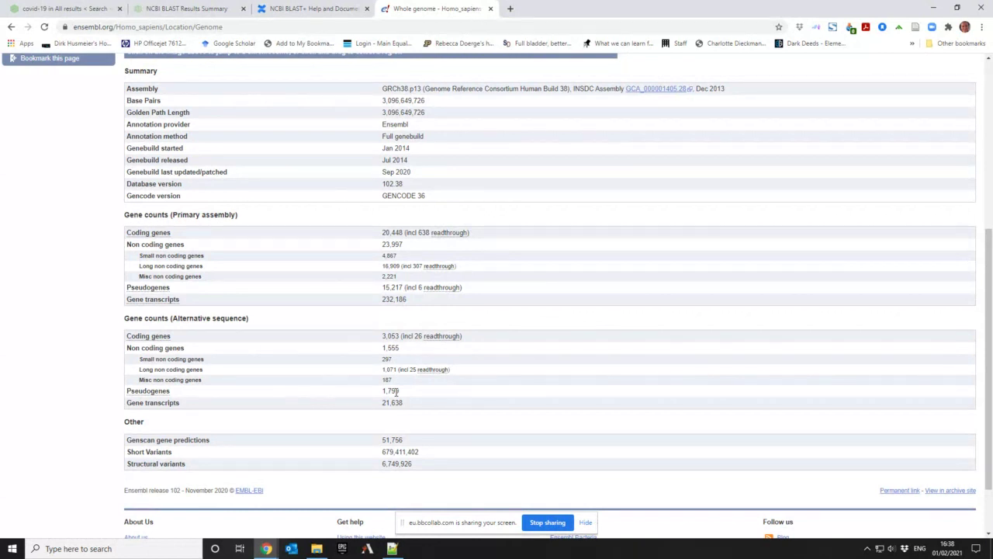
- Pick position 55,268,465 on chromosome 1 in the karyotype to bring up its location options
scroll(466, 420, "down", 2)
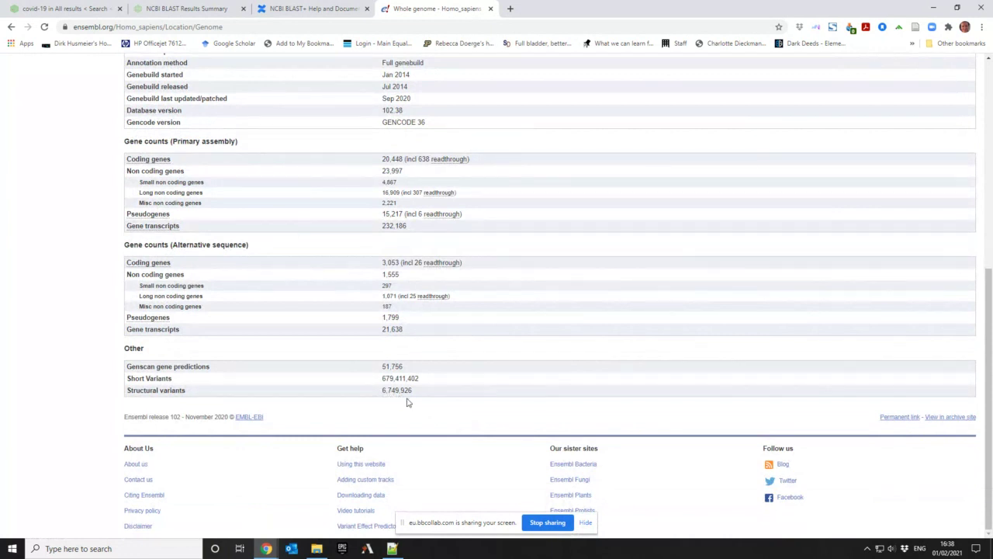
scroll(411, 409, "up", 3)
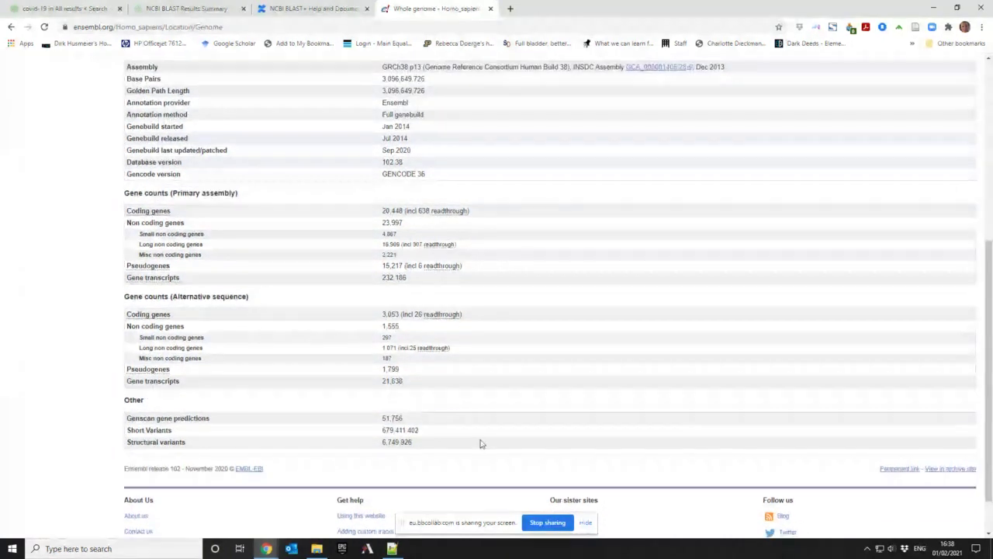
scroll(480, 444, "up", 3)
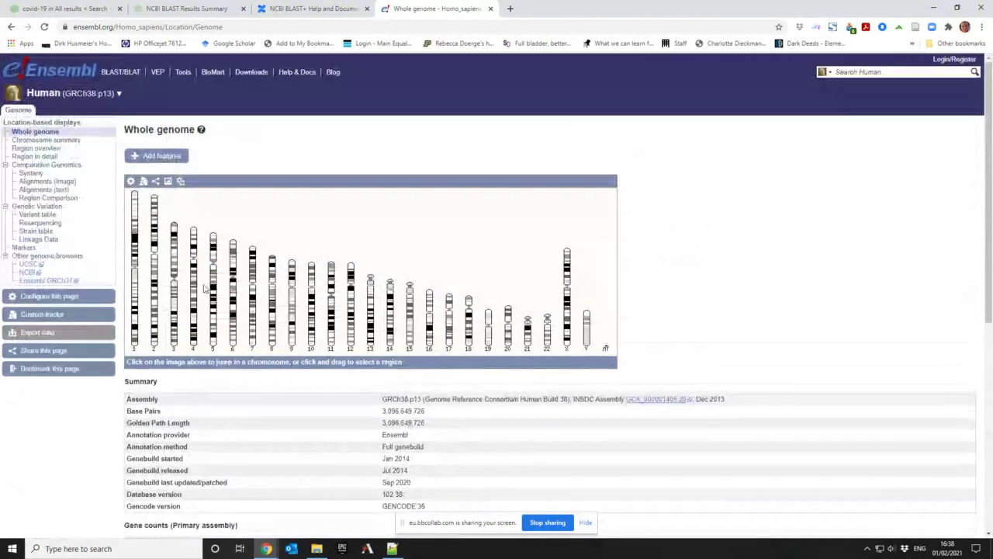
left_click(136, 235)
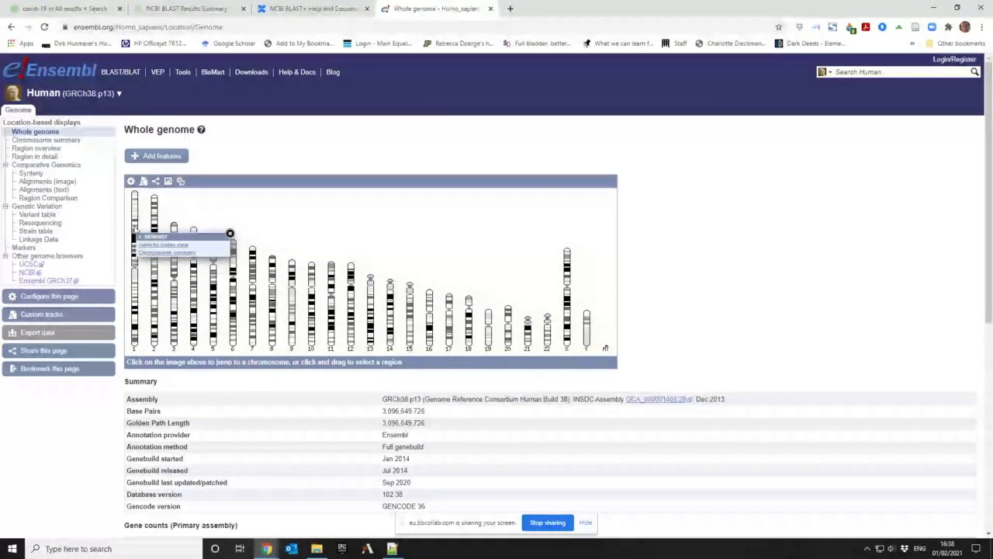
left_click(136, 239)
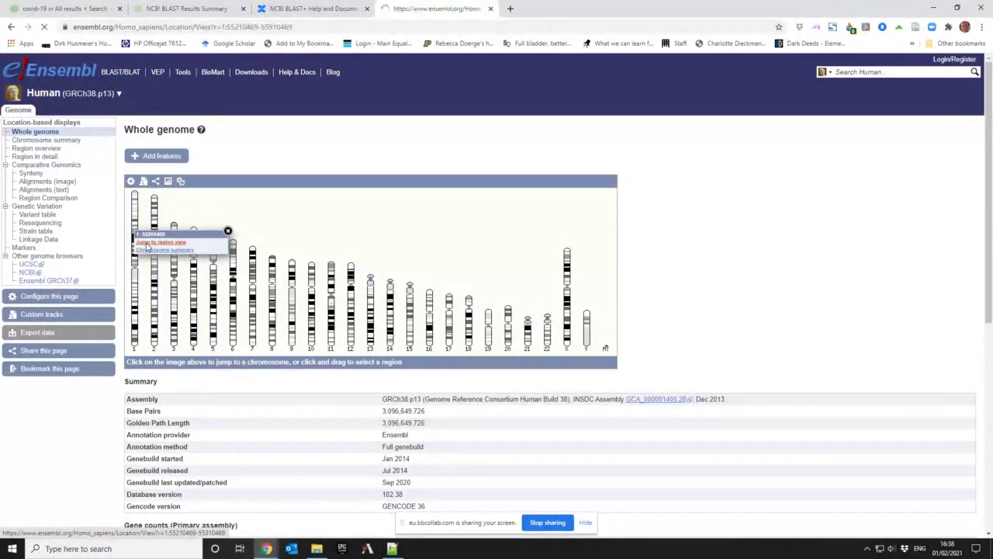
- Jump to the region-in-detail view for Chromosome 1: 55,210,469-55,310,469
left_click(146, 245)
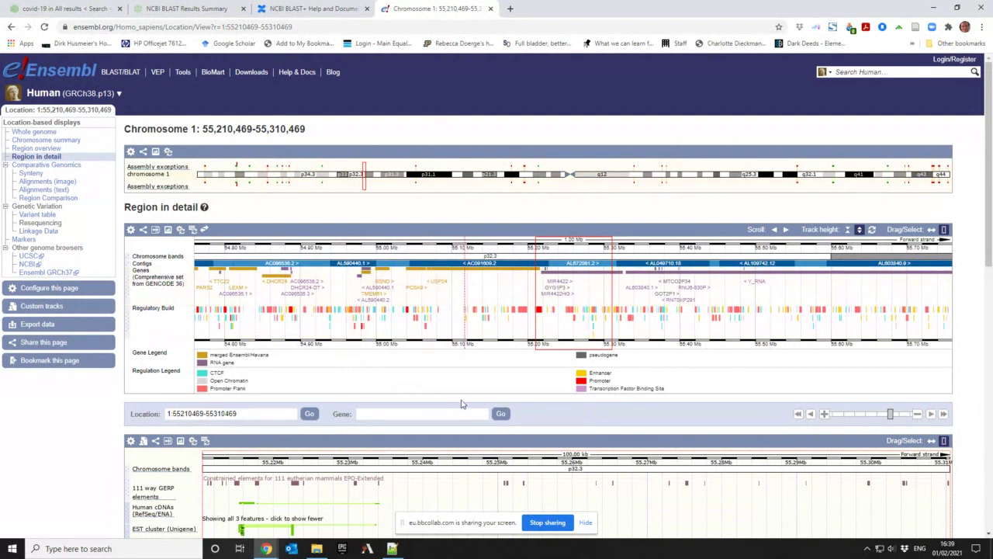
scroll(461, 404, "down", 3)
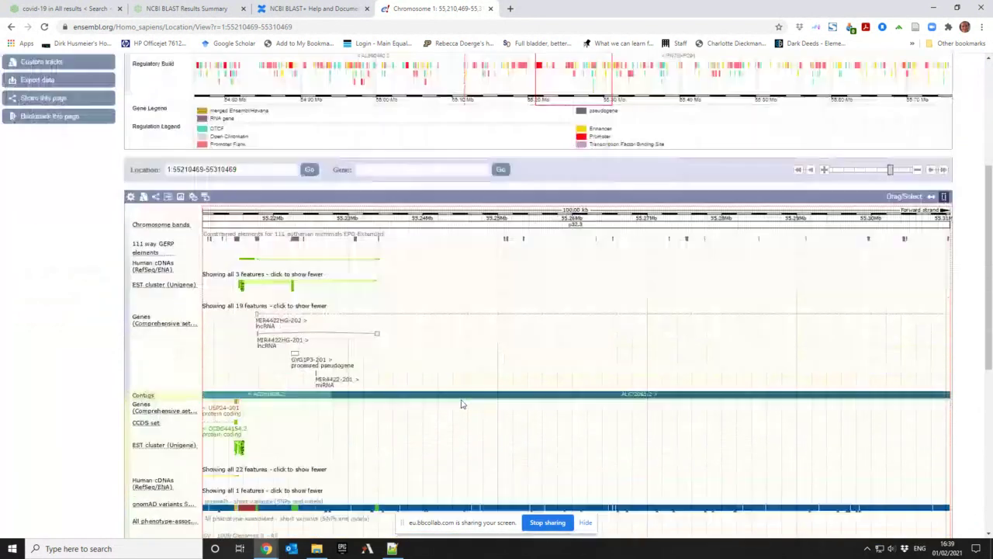
scroll(461, 404, "down", 2)
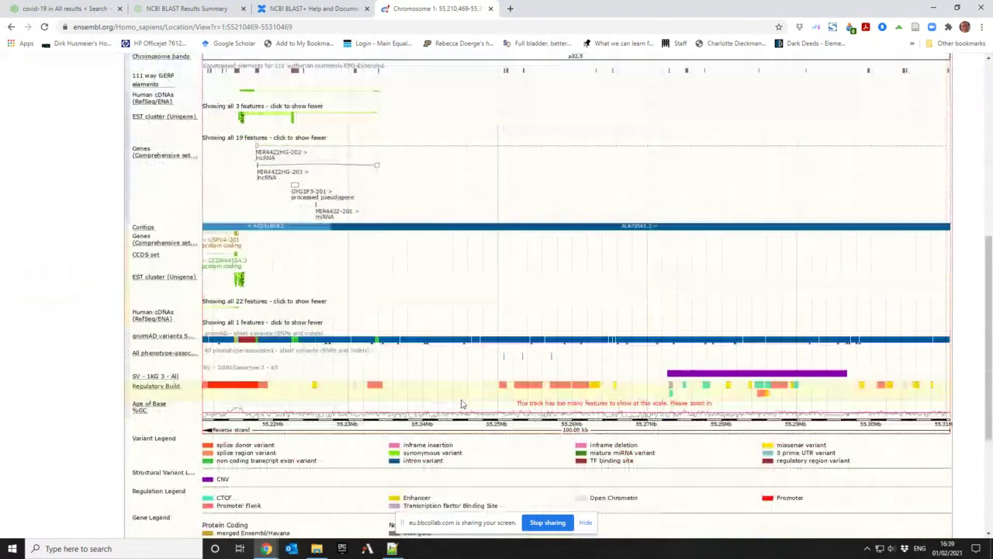
scroll(461, 403, "down", 1)
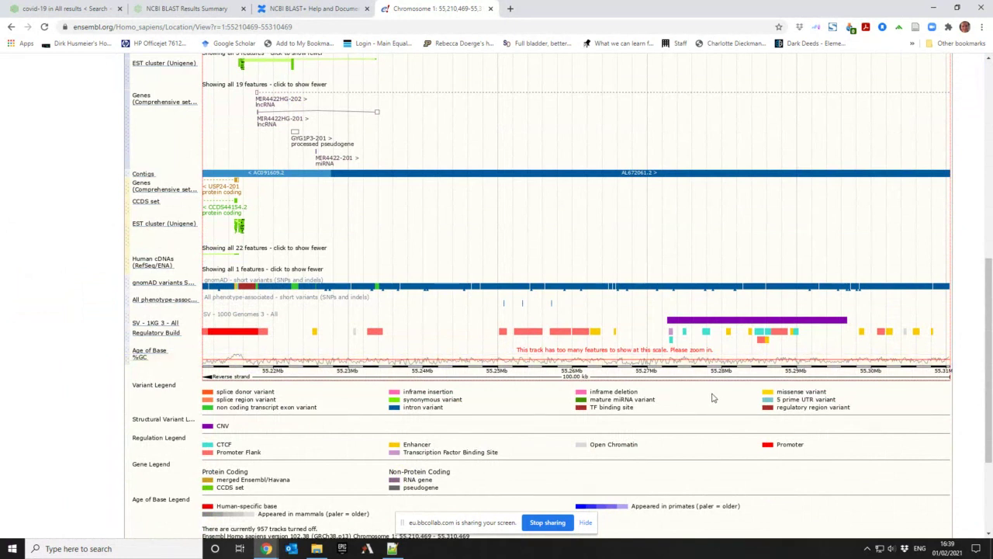
scroll(649, 459, "down", 2)
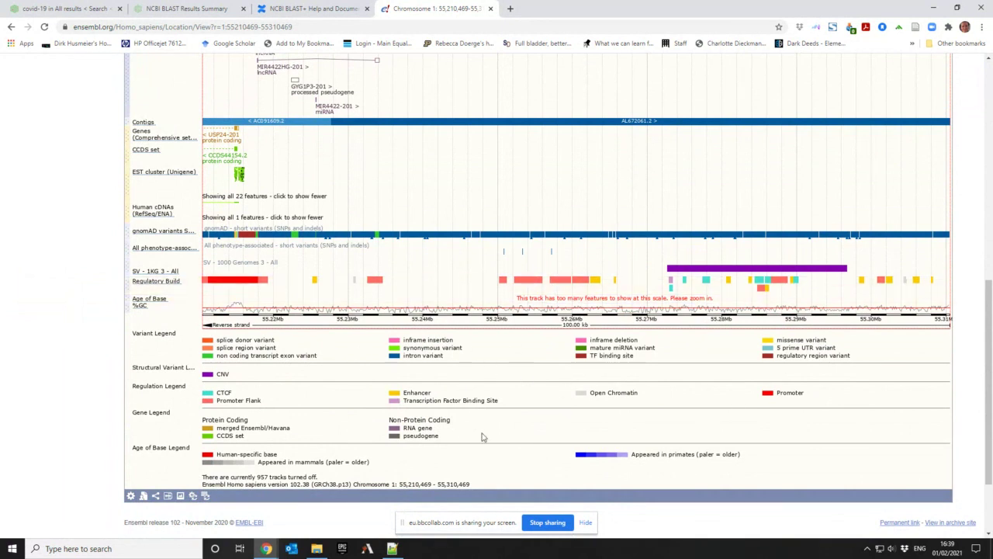
scroll(458, 440, "up", 1)
scroll(457, 441, "up", 4)
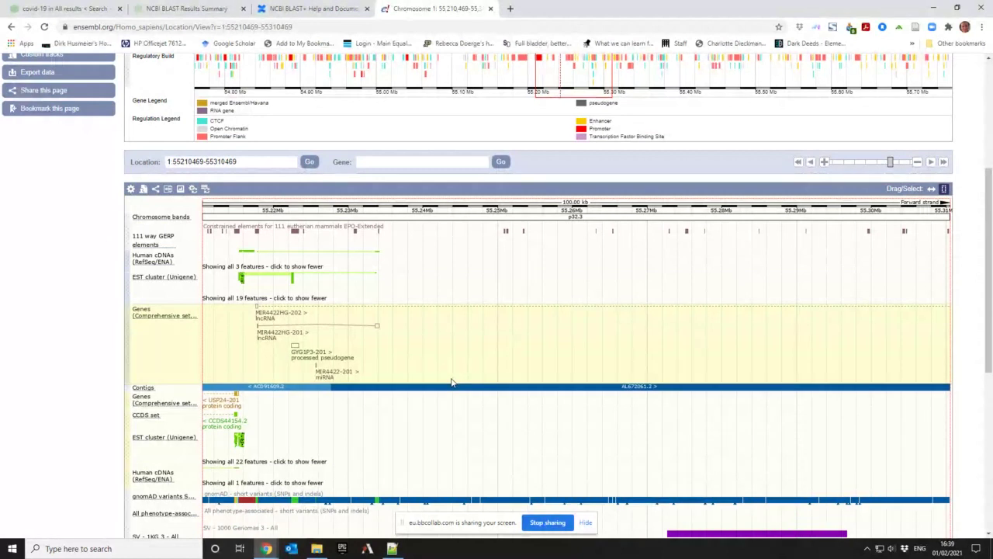
scroll(461, 433, "up", 4)
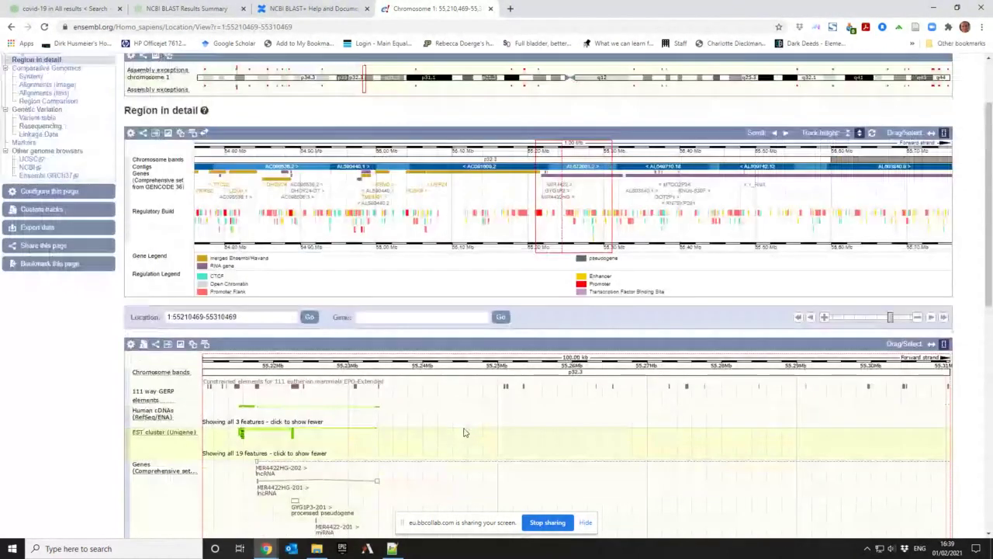
scroll(464, 432, "up", 1)
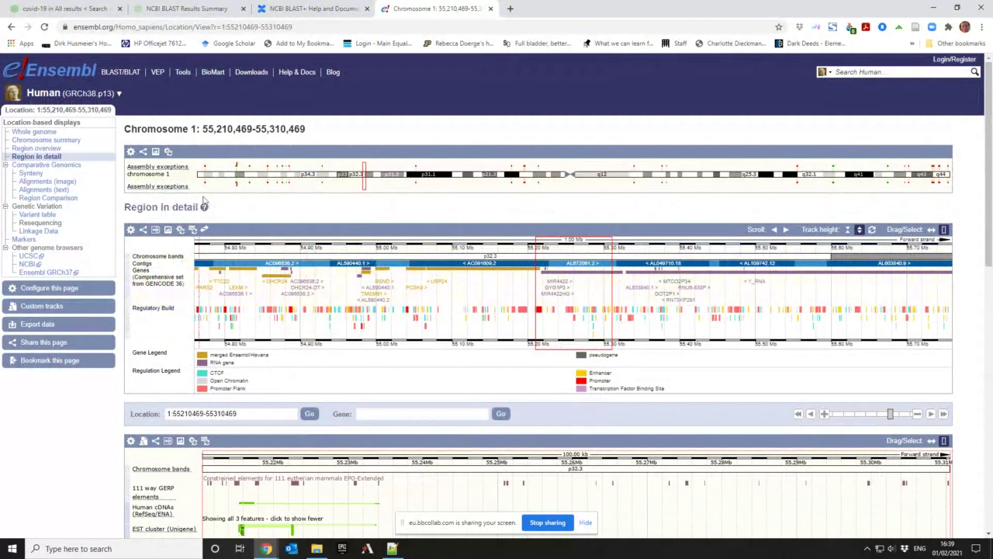
- Return to the whole-genome karyotype and bring up the options for chromosome MT
left_click(11, 27)
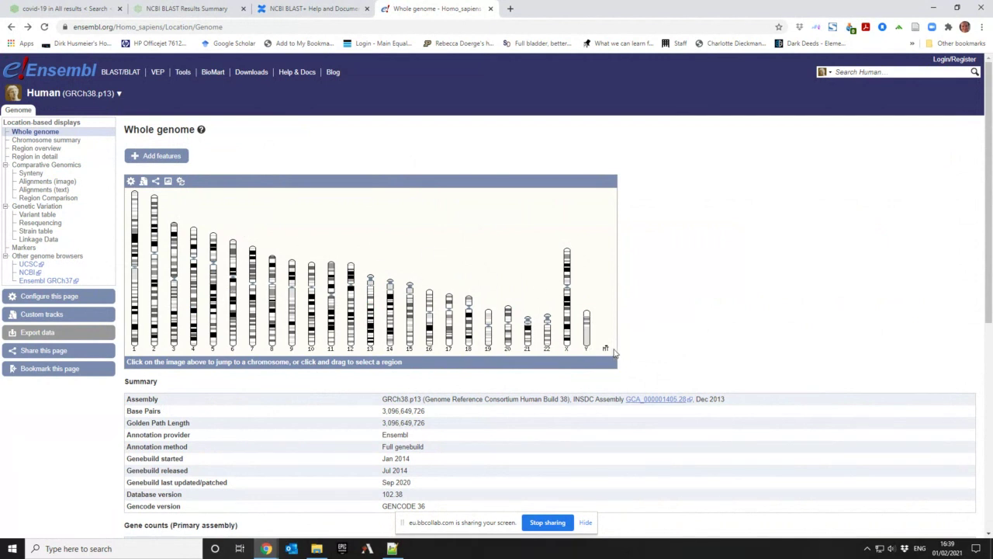
left_click(606, 349)
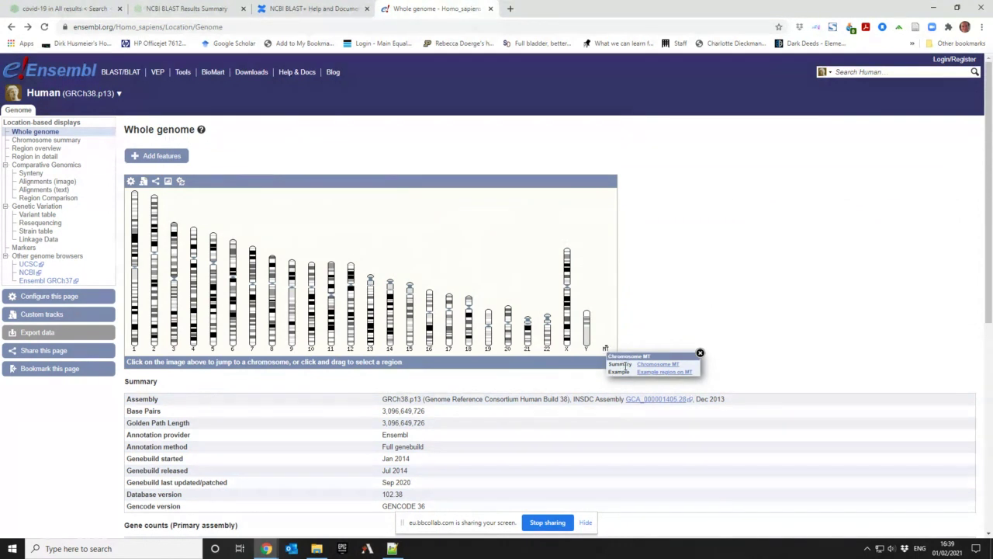
- View the chromosome MT summary page, then go back toward the whole-genome page
left_click(653, 366)
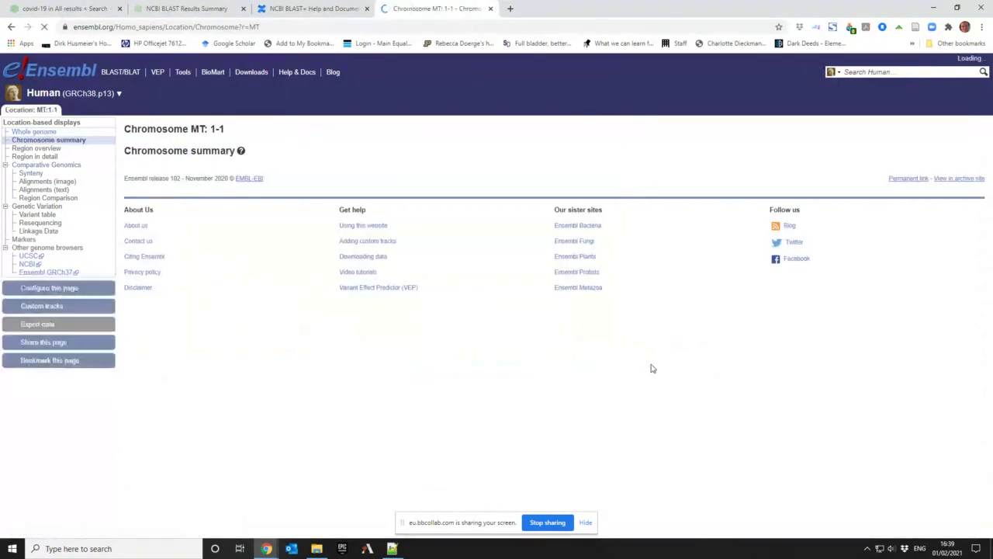
scroll(329, 371, "down", 3)
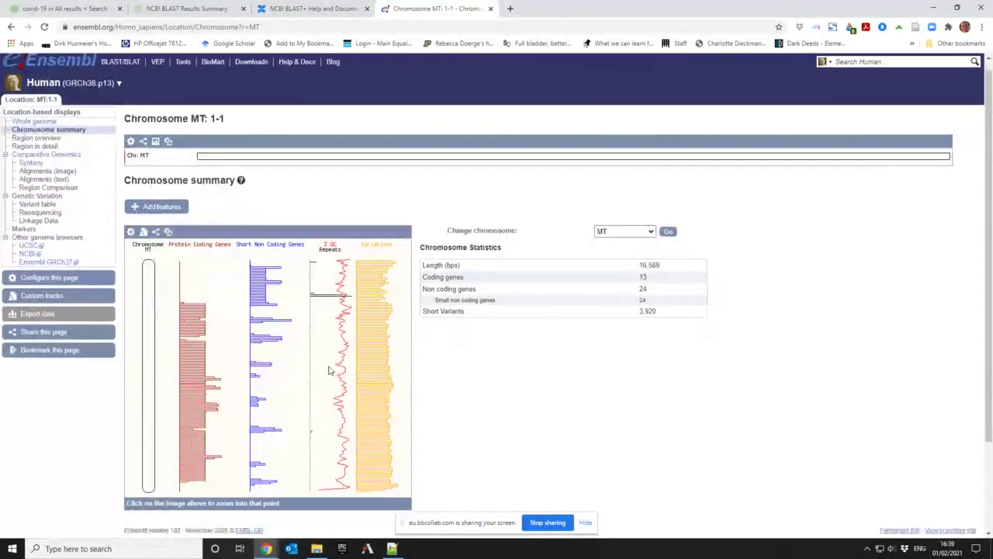
scroll(272, 365, "up", 1)
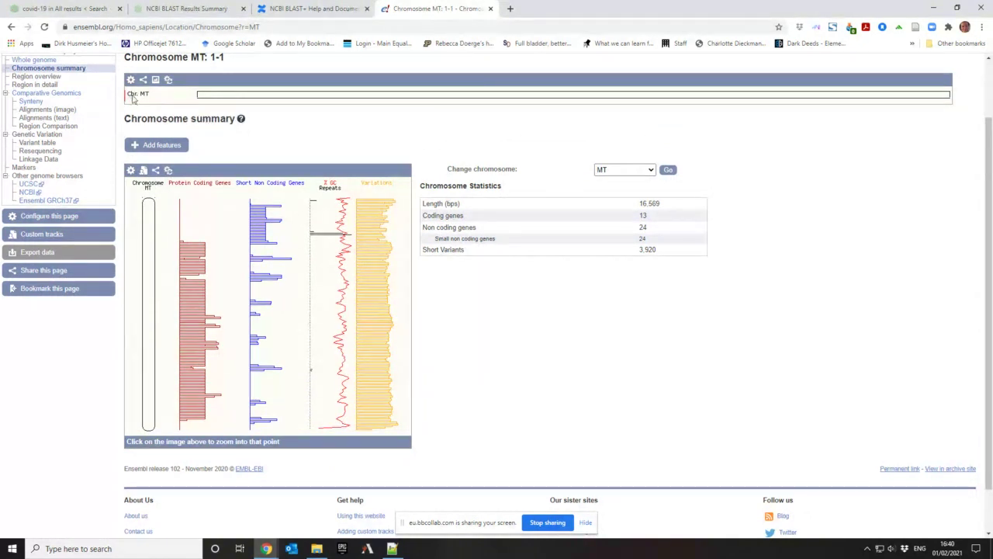
left_click(11, 27)
- Browse the release-102 homo_sapiens FASTA DNA FTP index and download its 4.9 kB README
left_click(12, 27)
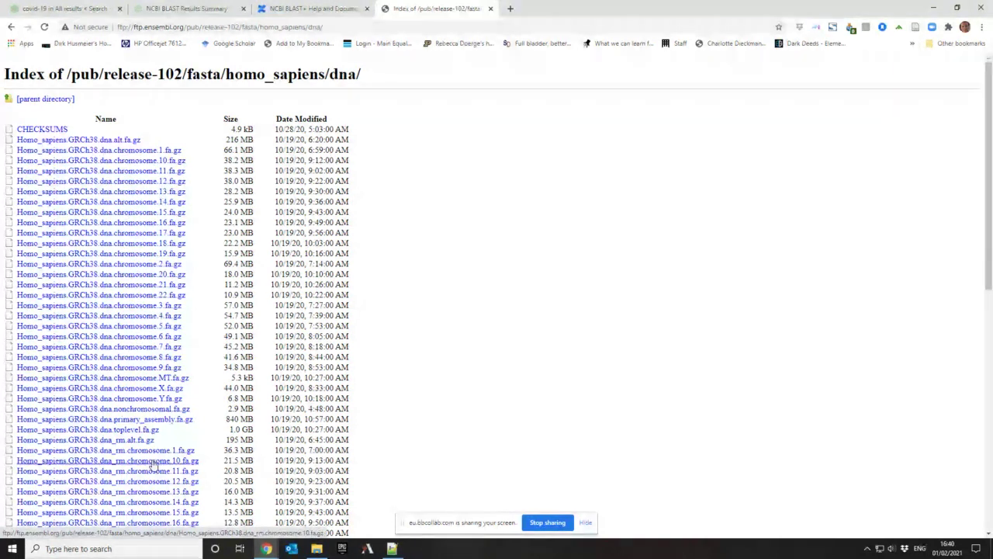
scroll(153, 464, "down", 1)
scroll(153, 464, "down", 7)
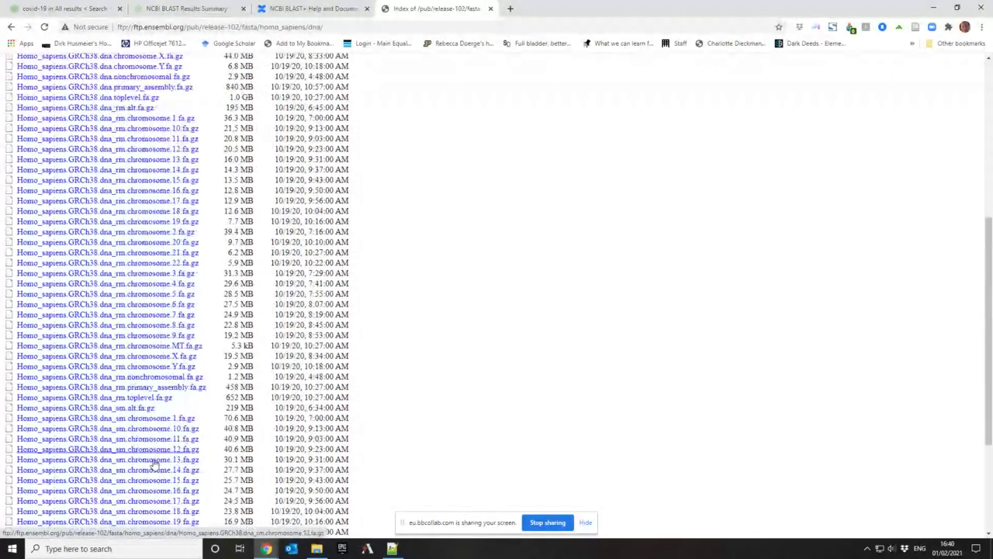
scroll(154, 464, "down", 3)
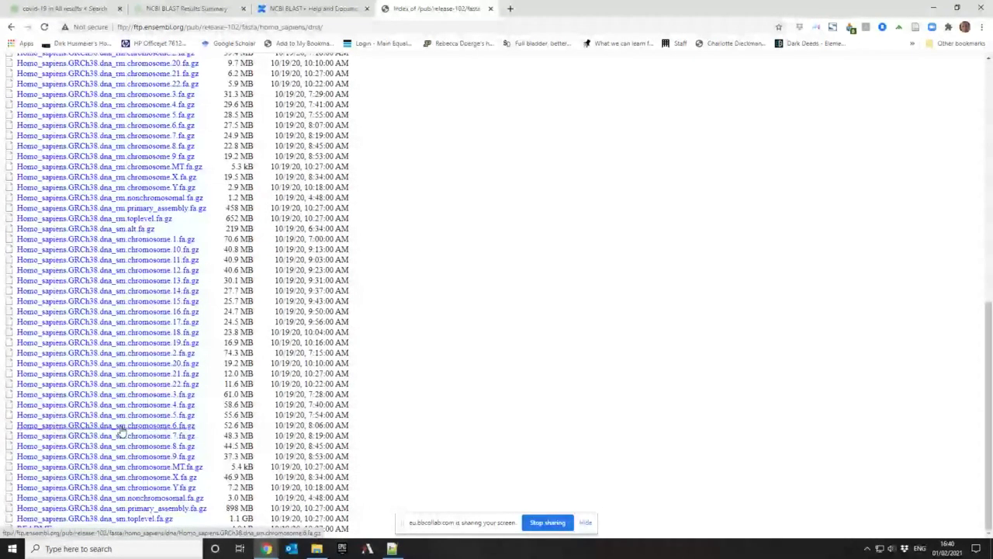
scroll(122, 435, "up", 7)
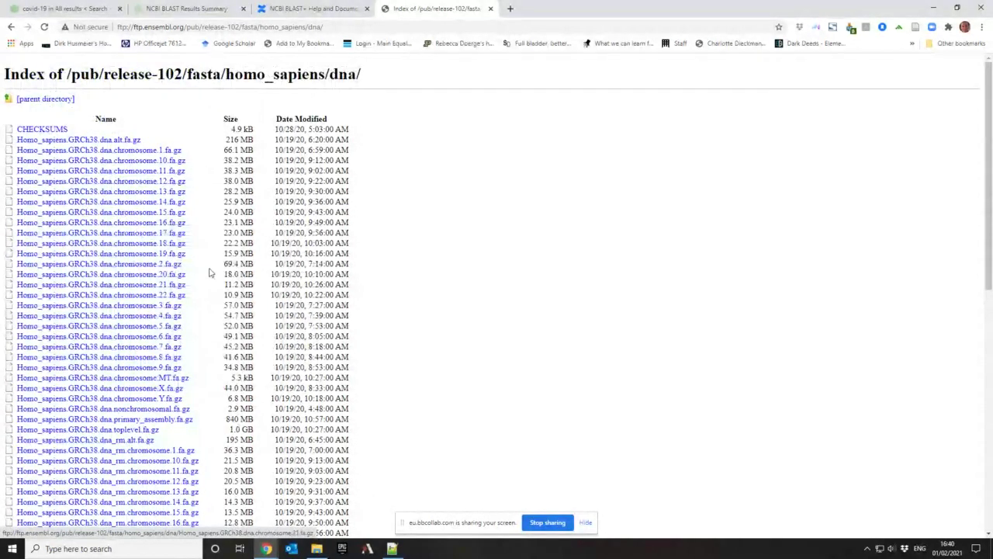
scroll(169, 425, "down", 7)
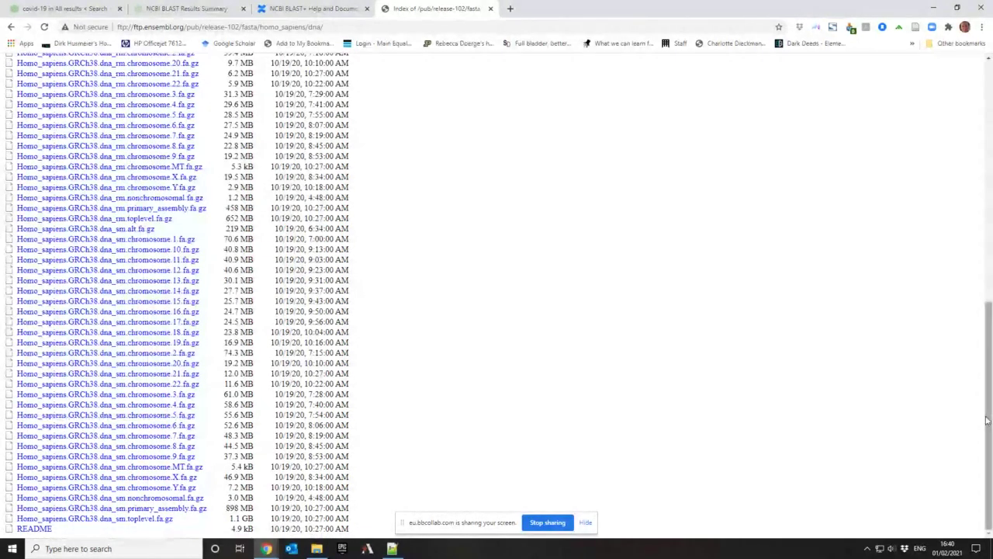
left_click(31, 531)
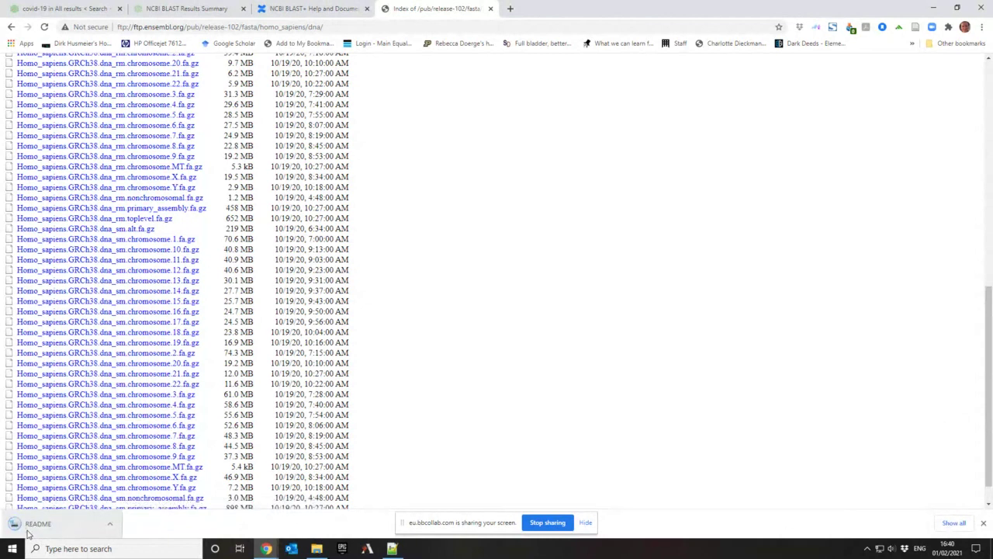
- Open the downloaded README from the Downloads folder with Edit with Notepad++
left_click(41, 525)
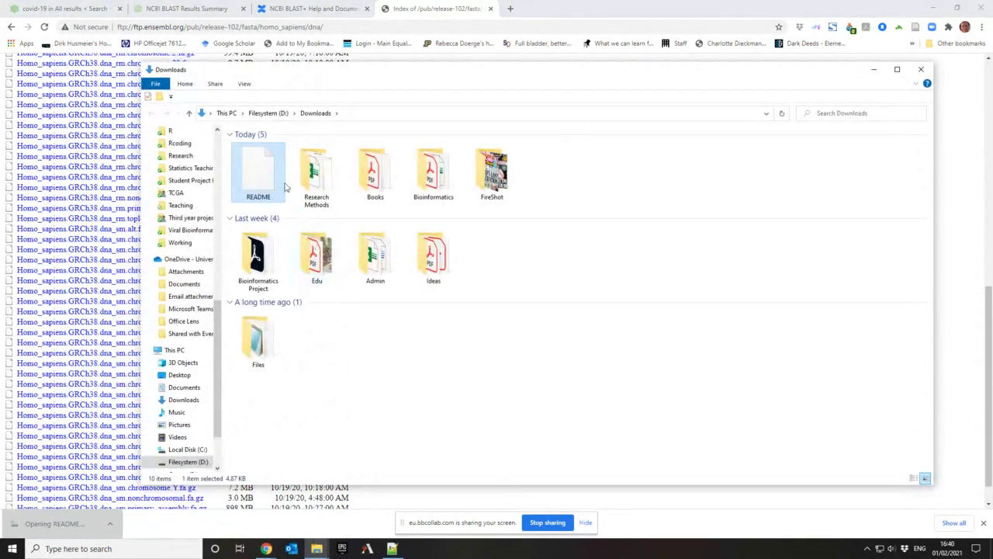
right_click(243, 169)
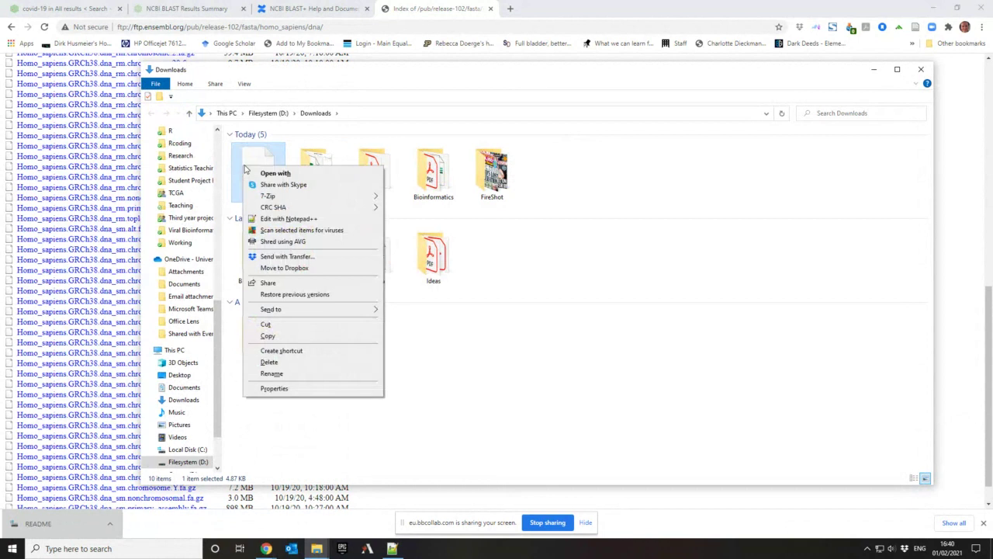
left_click(283, 218)
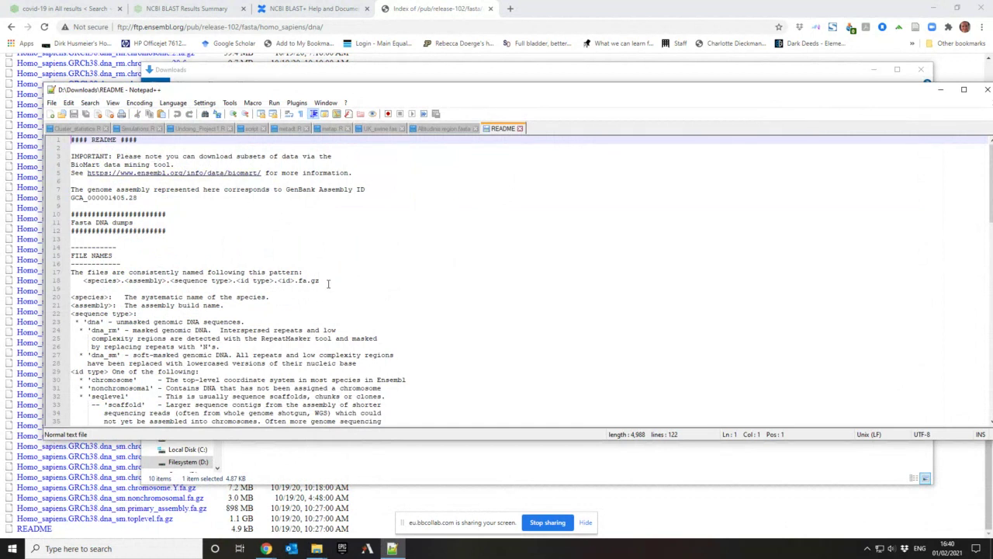
- Read through the README's <species>.<assembly>.<sequence type> file-naming explanation in Notepad++
scroll(328, 283, "down", 3)
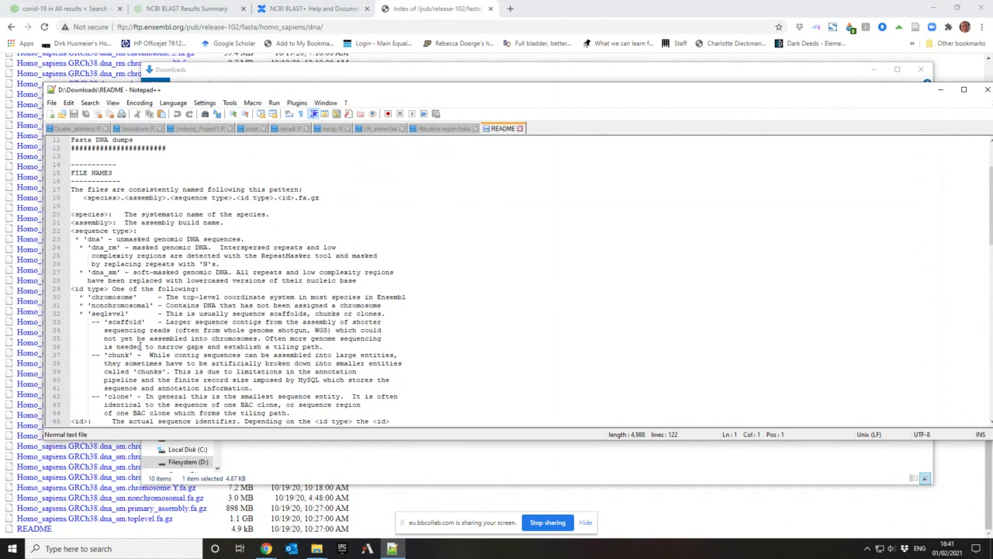
scroll(140, 346, "down", 7)
scroll(234, 380, "up", 4)
scroll(234, 380, "up", 4)
- Minimize Notepad++ and the Downloads window, then switch to the NCBI BLAST results summary
left_click(944, 94)
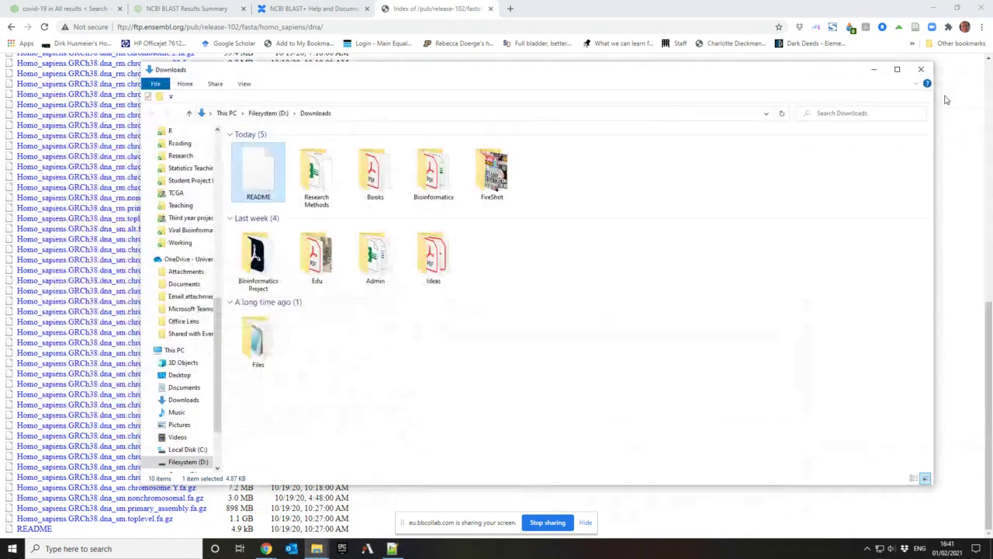
left_click(874, 70)
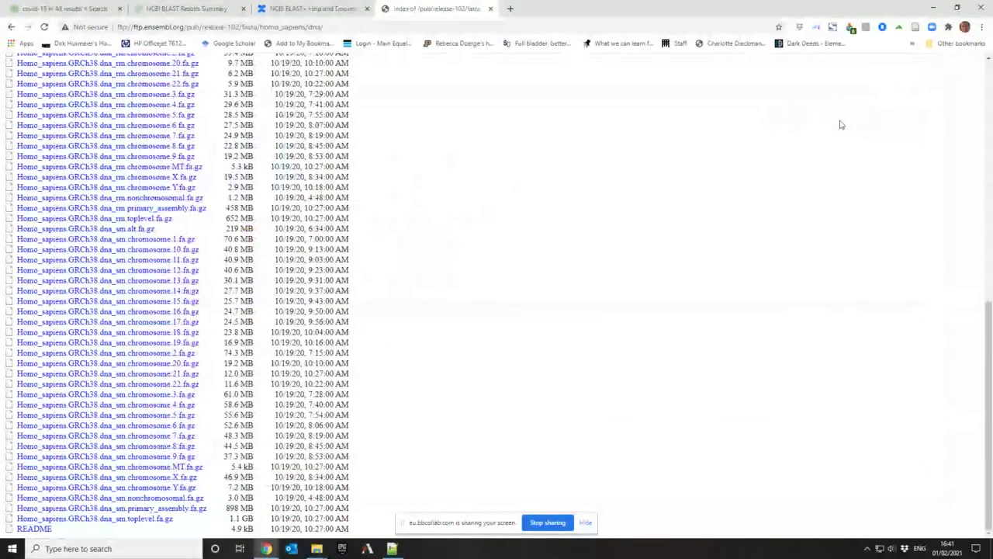
left_click(188, 11)
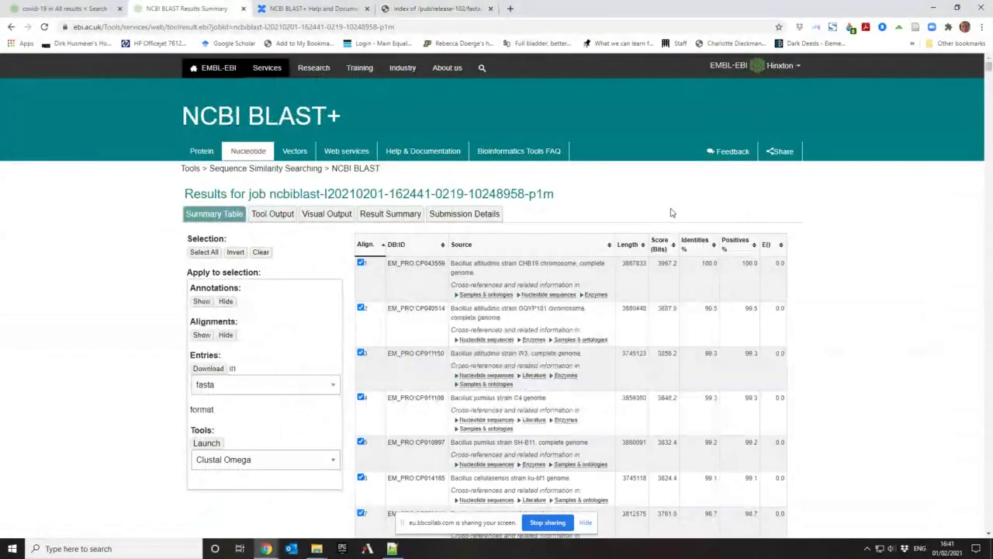